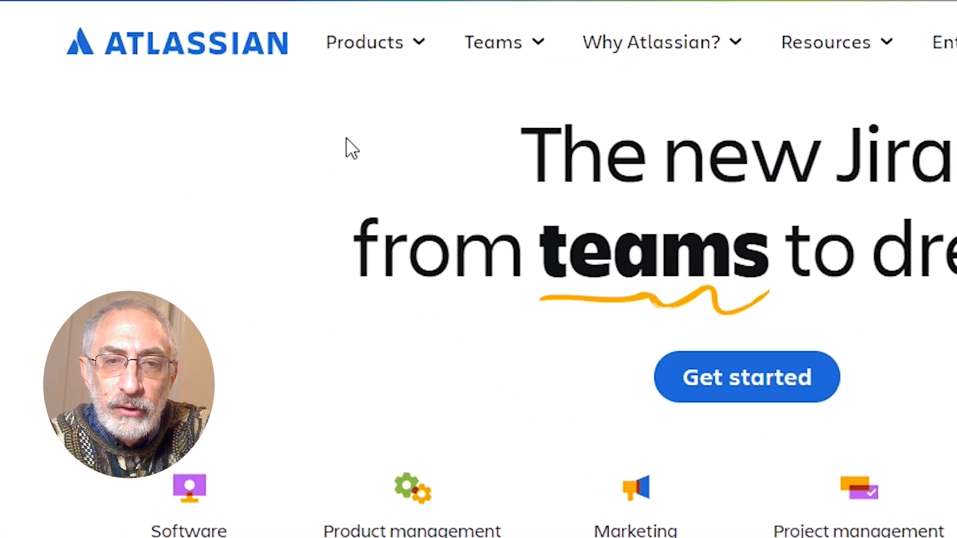
# Open the Jira product page from the Atlassian site and start the free sign-up
pyautogui.moveTo(398, 43)
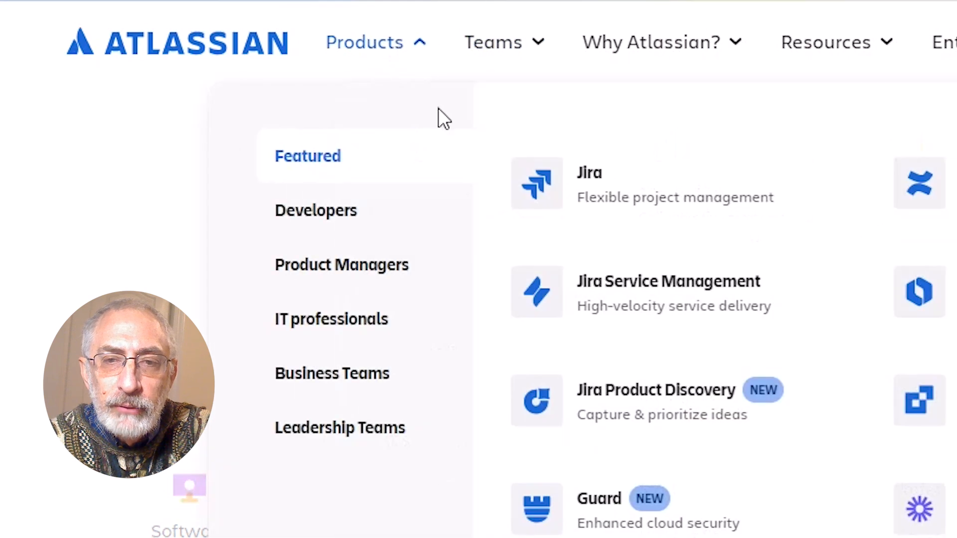
pyautogui.click(636, 215)
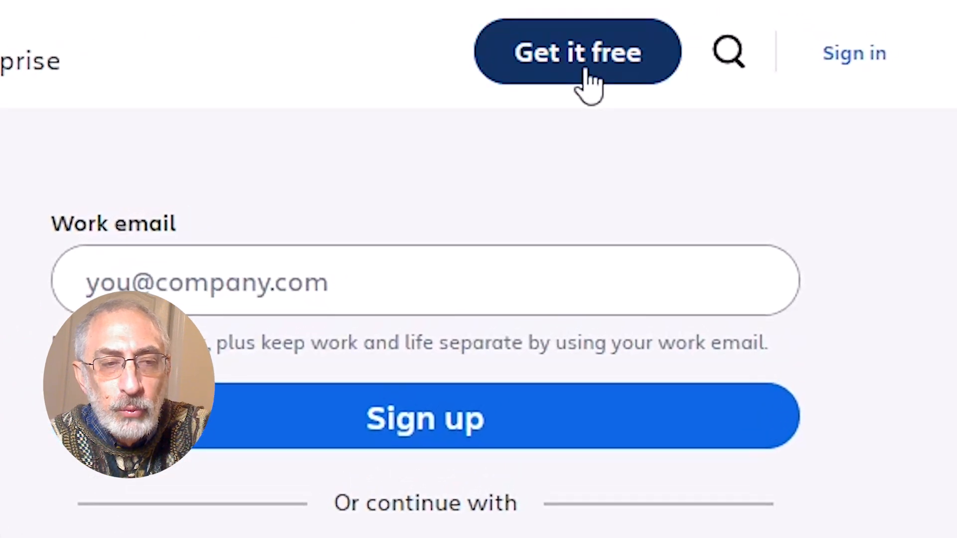
pyautogui.click(588, 80)
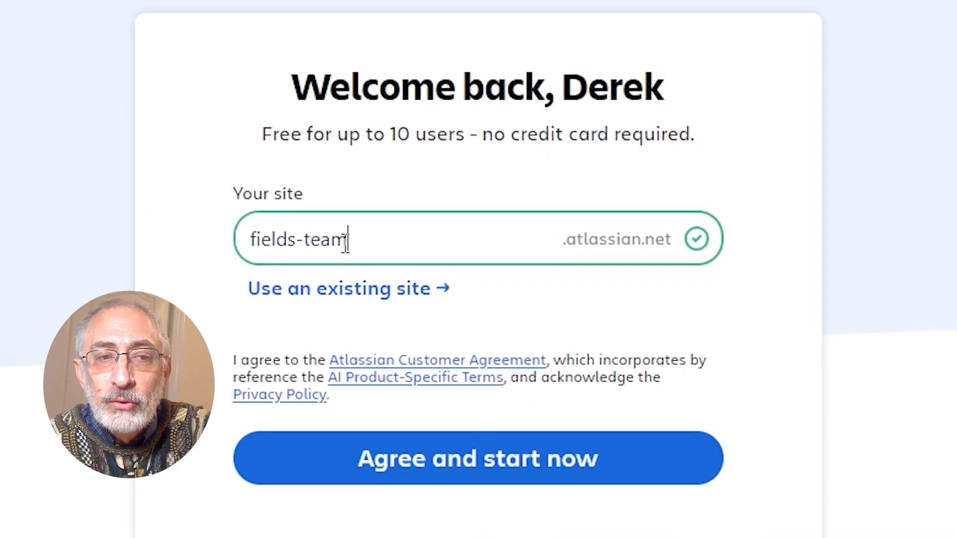
# Create the site CompanyNameSite.atlassian.net and continue with the Kanban software development template
pyautogui.moveTo(347, 240); pyautogui.dragTo(248, 240)
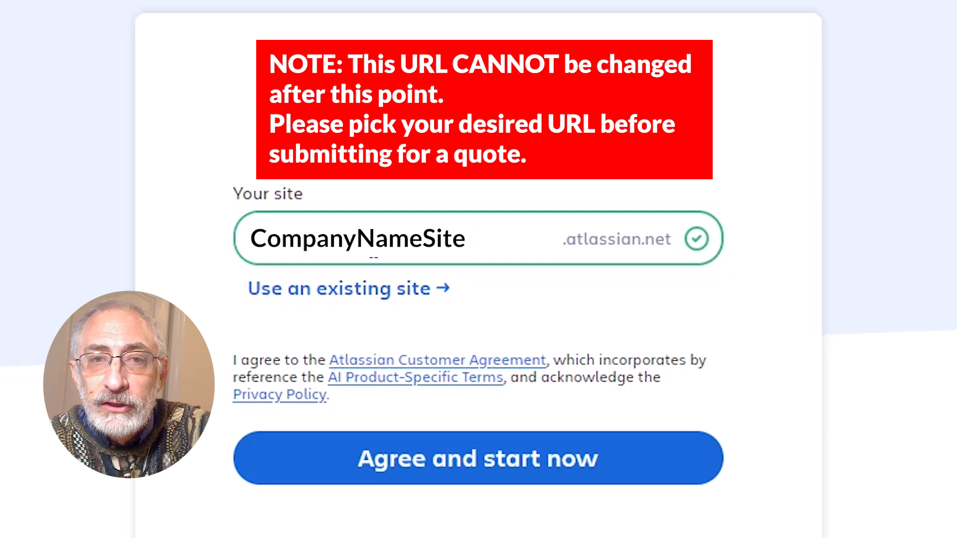
pyautogui.click(549, 469)
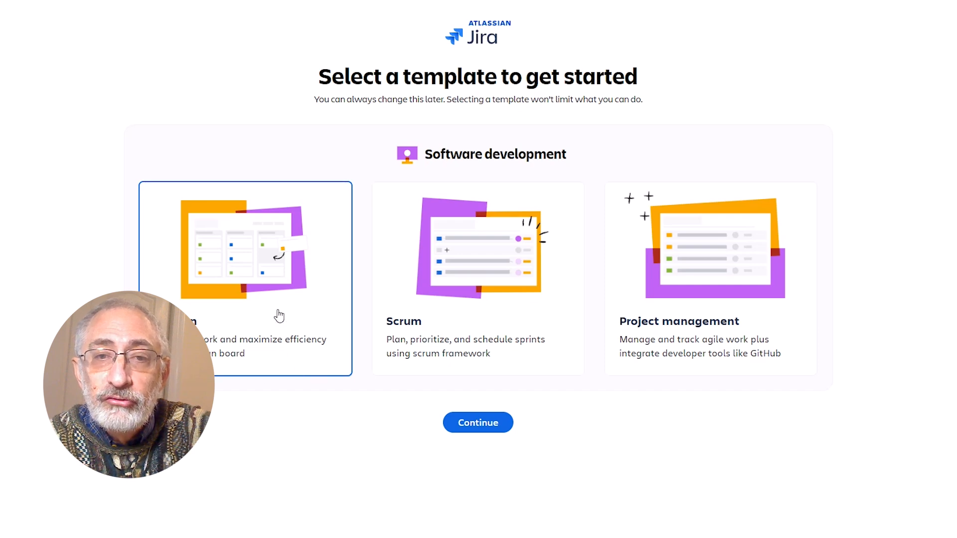
pyautogui.click(467, 425)
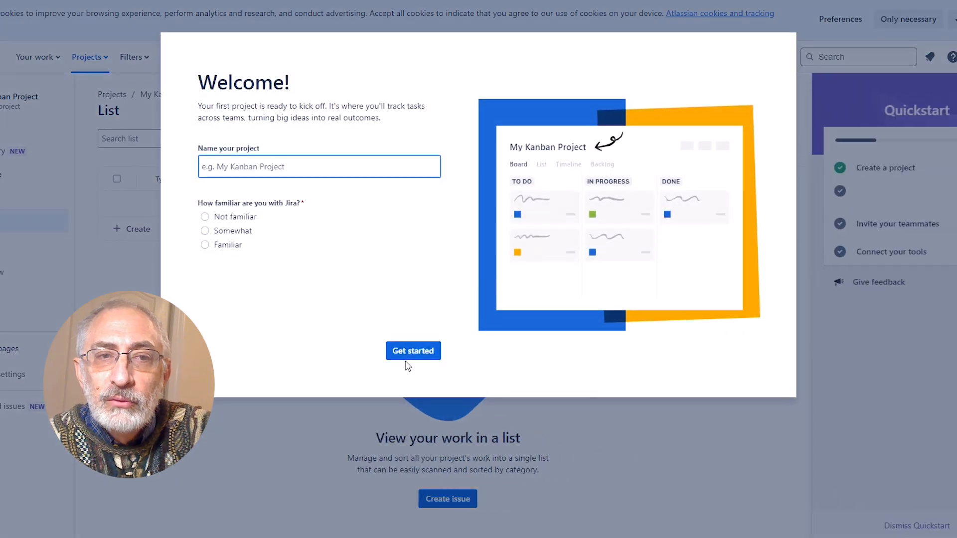
# Name the project First Project, choose Familiar as the Jira experience, and finish the setup with the suggested work types and statuses
pyautogui.write('First Project')
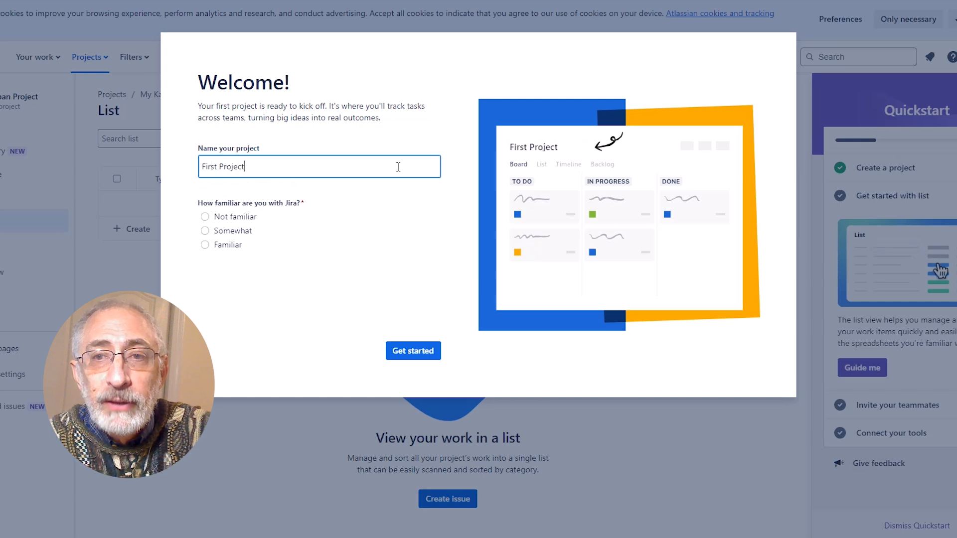
pyautogui.click(237, 244)
pyautogui.click(417, 353)
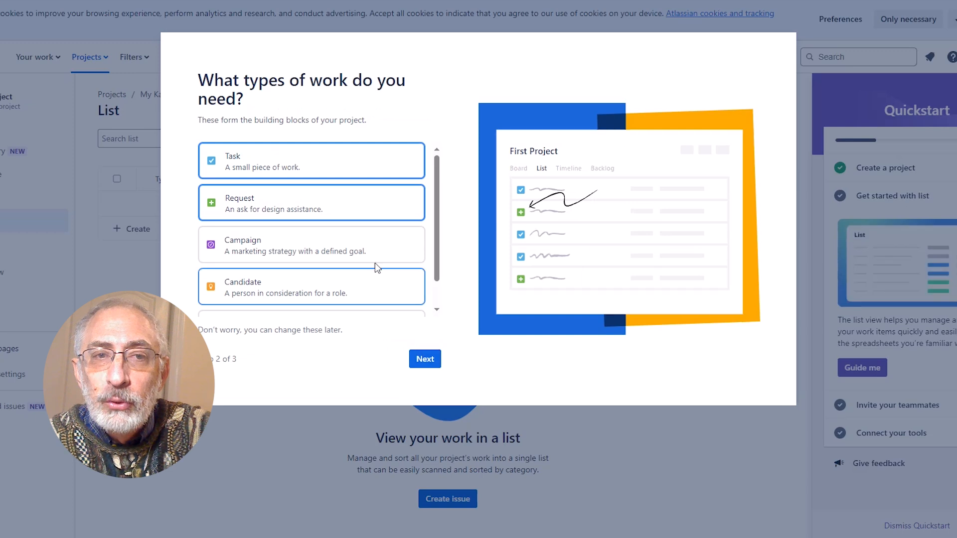
pyautogui.click(427, 360)
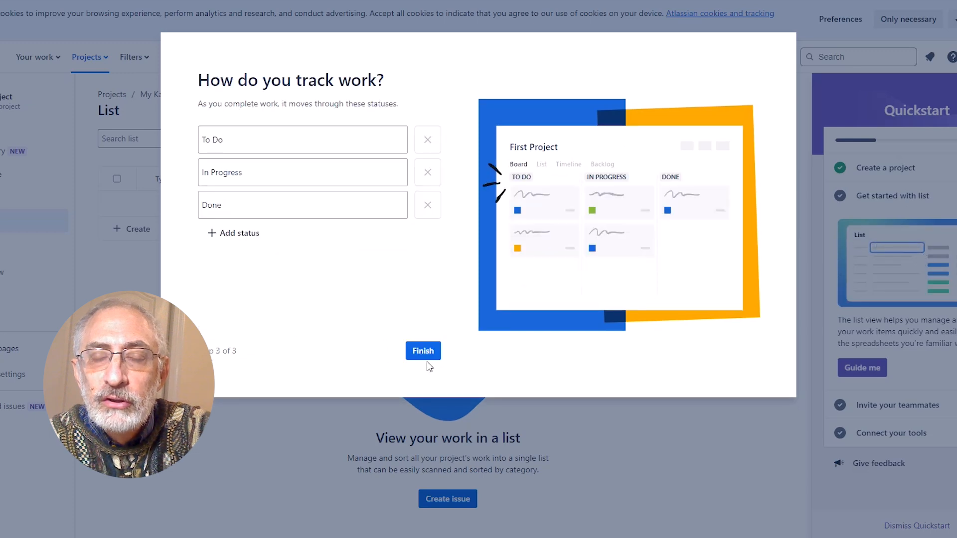
pyautogui.click(418, 352)
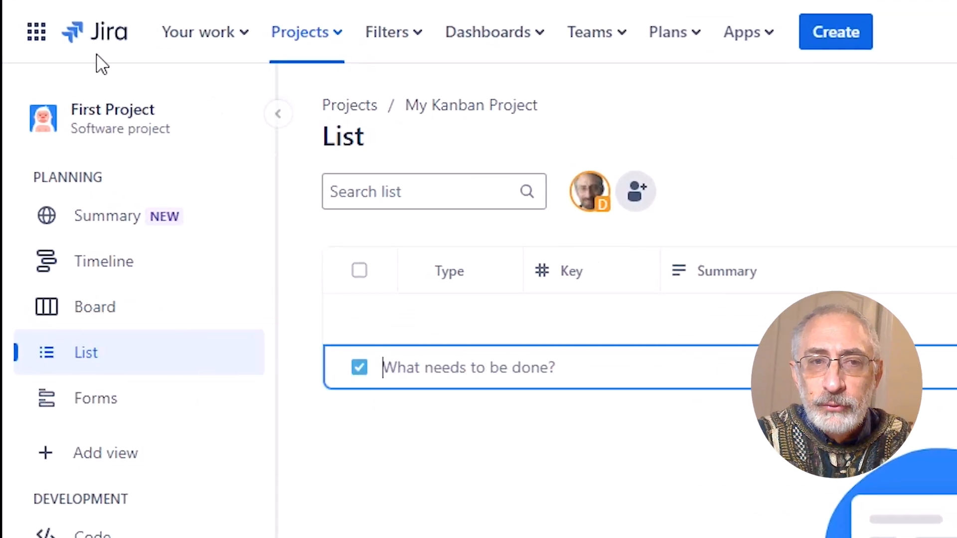
# Go to Atlassian Administration and open the product list of the CompanyNameSite organization
pyautogui.click(38, 33)
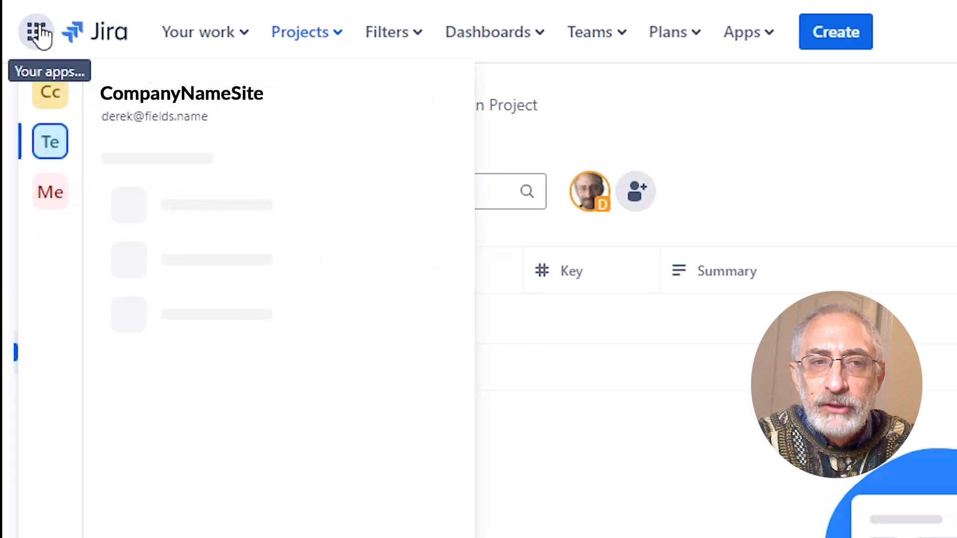
pyautogui.click(174, 426)
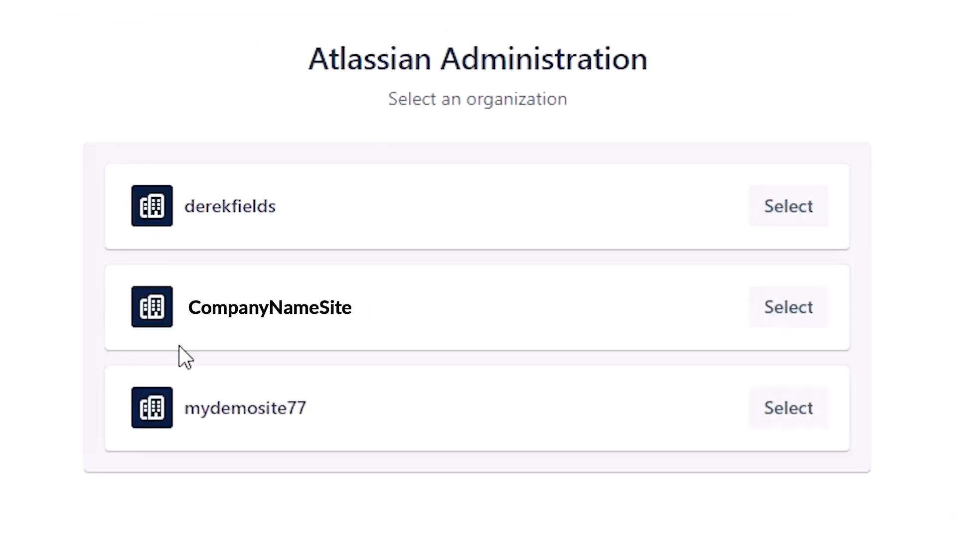
pyautogui.click(788, 307)
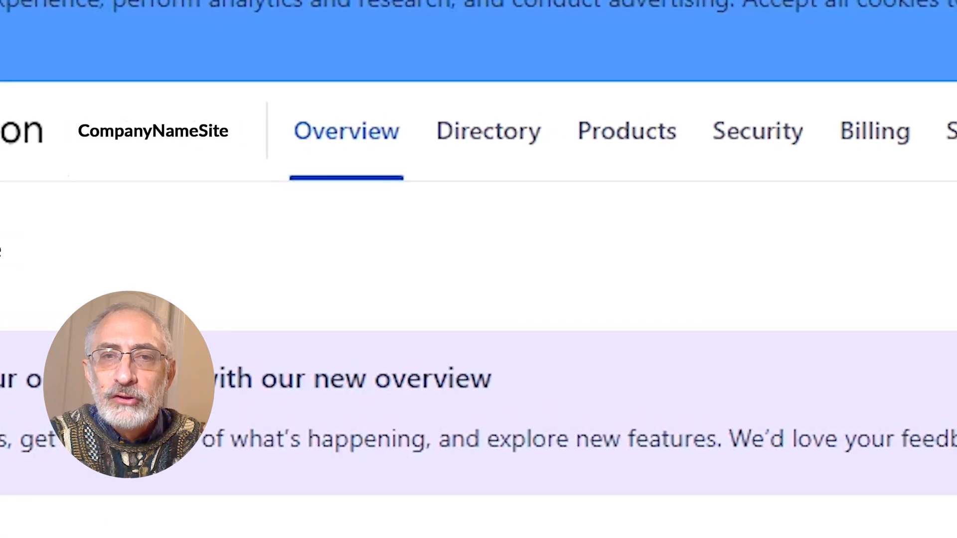
pyautogui.click(627, 131)
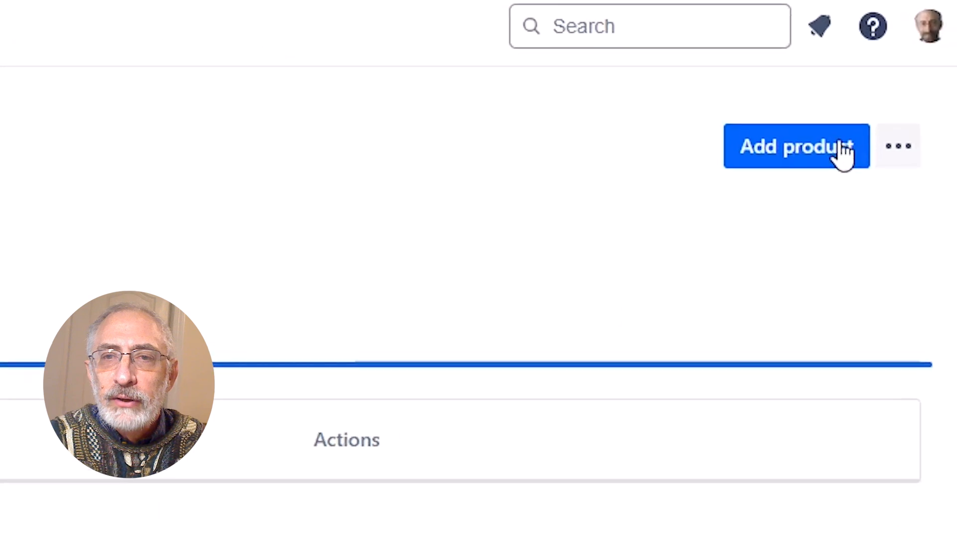
# Add a Confluence trial to the existing CompanyNameSite site and return to the product list
pyautogui.click(843, 152)
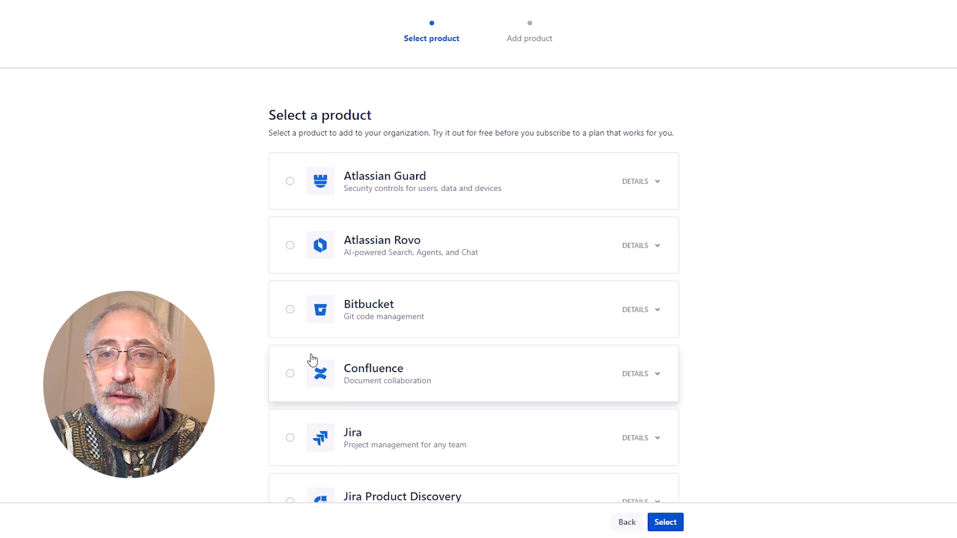
pyautogui.scroll(-1, 297, 469)
pyautogui.click(292, 315)
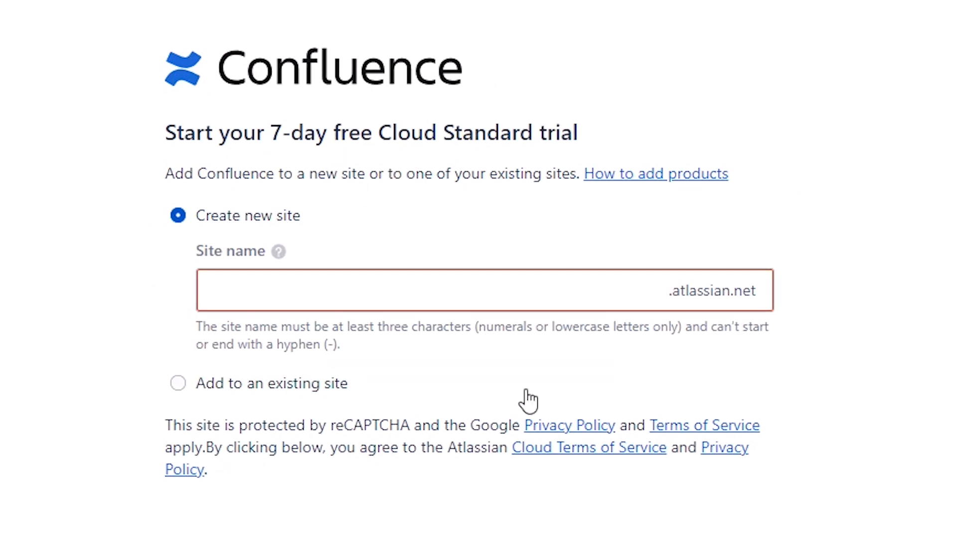
pyautogui.click(291, 386)
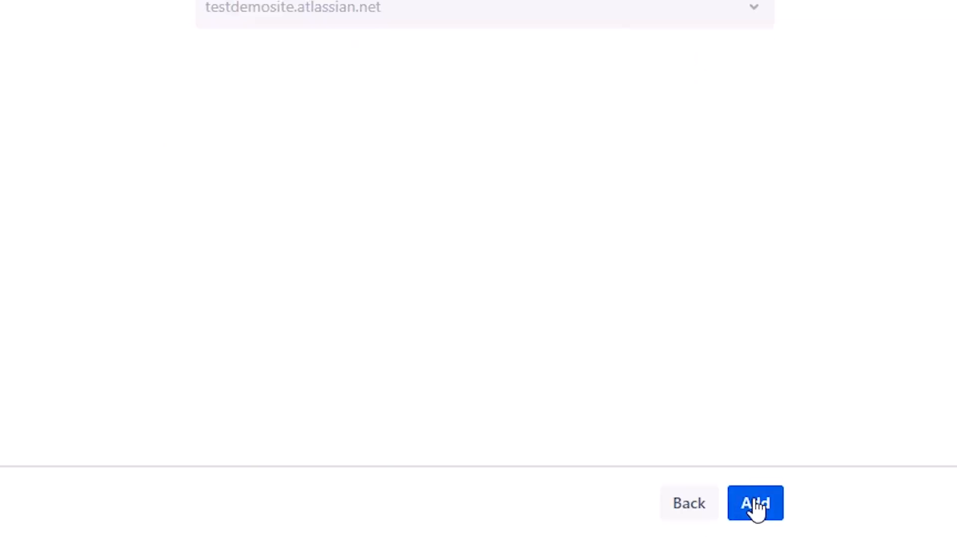
pyautogui.click(754, 510)
pyautogui.click(797, 496)
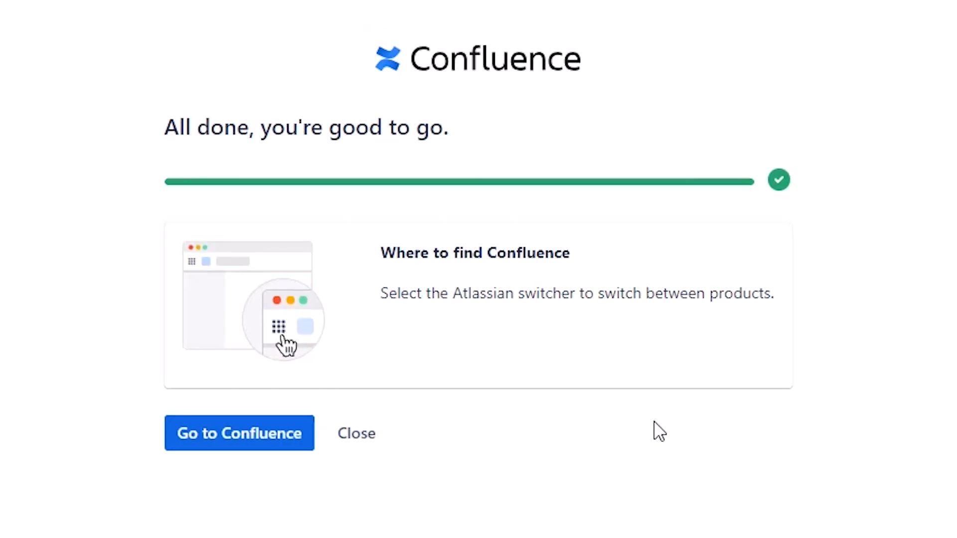
pyautogui.click(358, 435)
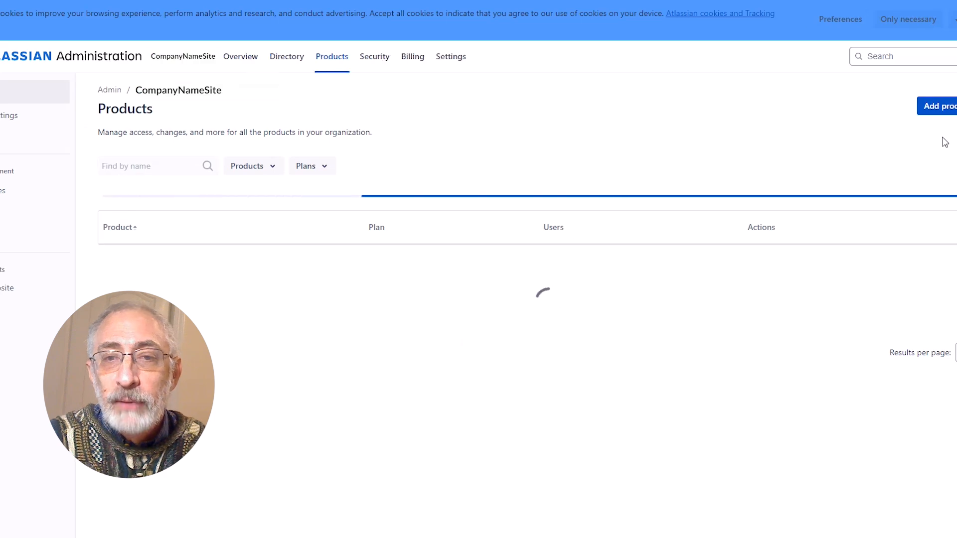
# Add a free trial of Jira Service Management to the existing CompanyNameSite.atlassian.net site
pyautogui.click(946, 104)
pyautogui.scroll(-5, 395, 351)
pyautogui.click(354, 337)
pyautogui.click(665, 521)
pyautogui.click(399, 299)
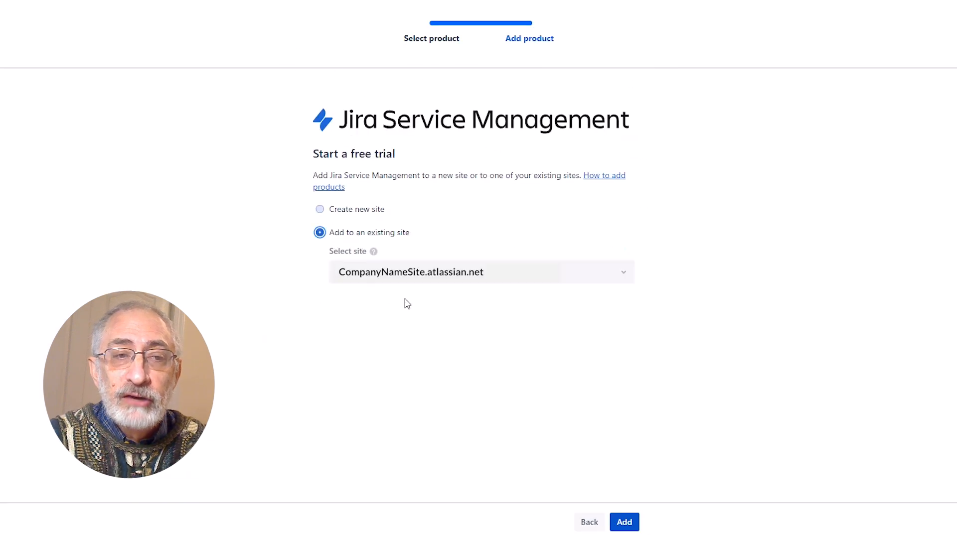
pyautogui.click(624, 521)
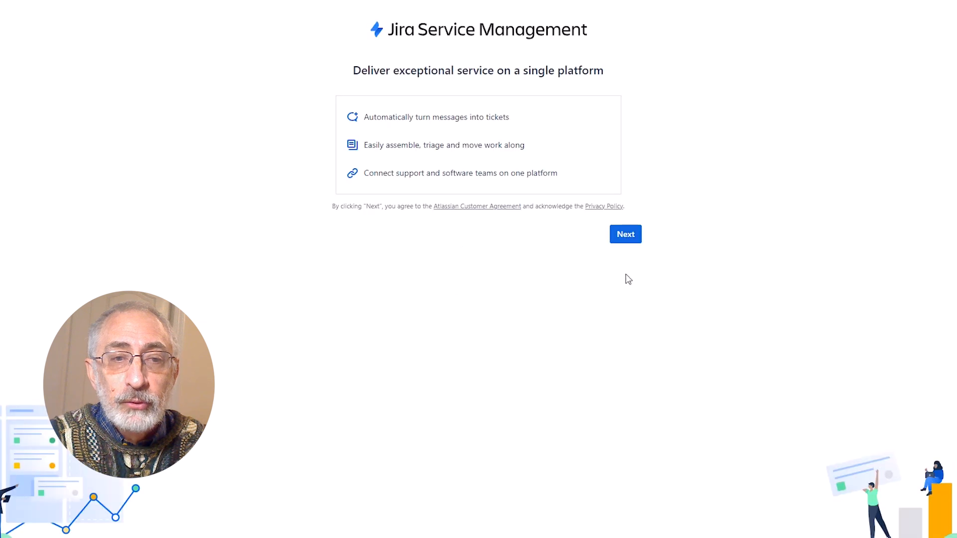
# Accept the Jira Service Management terms, create an IT support service project and dismiss its welcome message
pyautogui.click(626, 242)
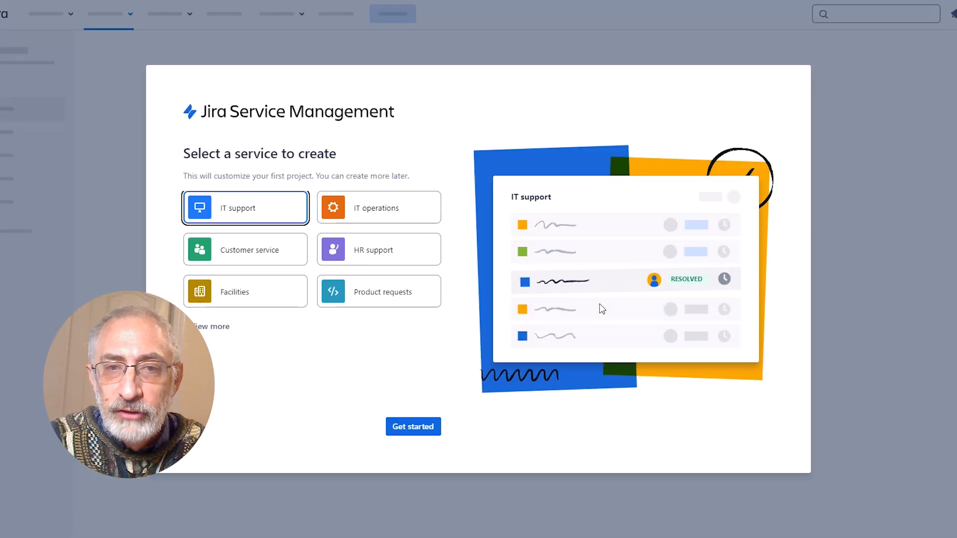
pyautogui.click(414, 429)
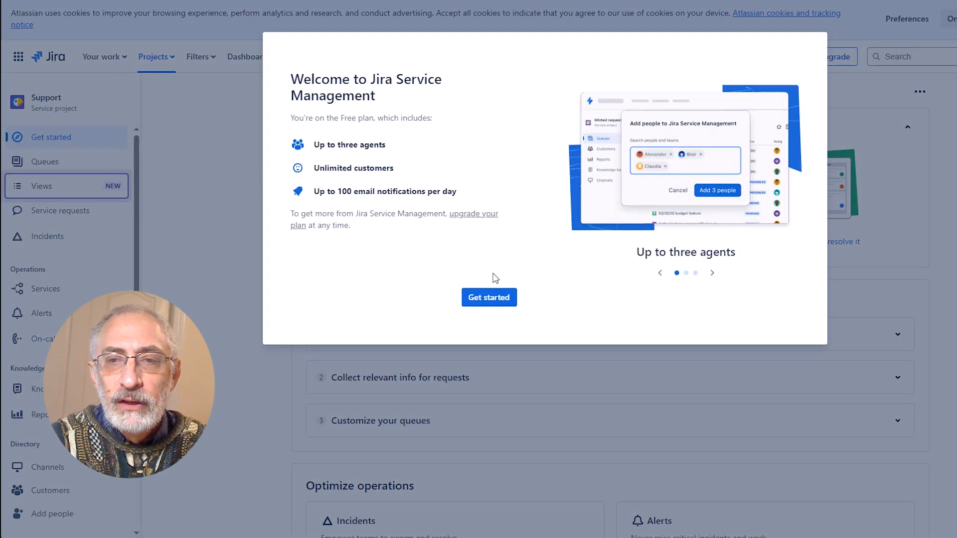
pyautogui.click(489, 298)
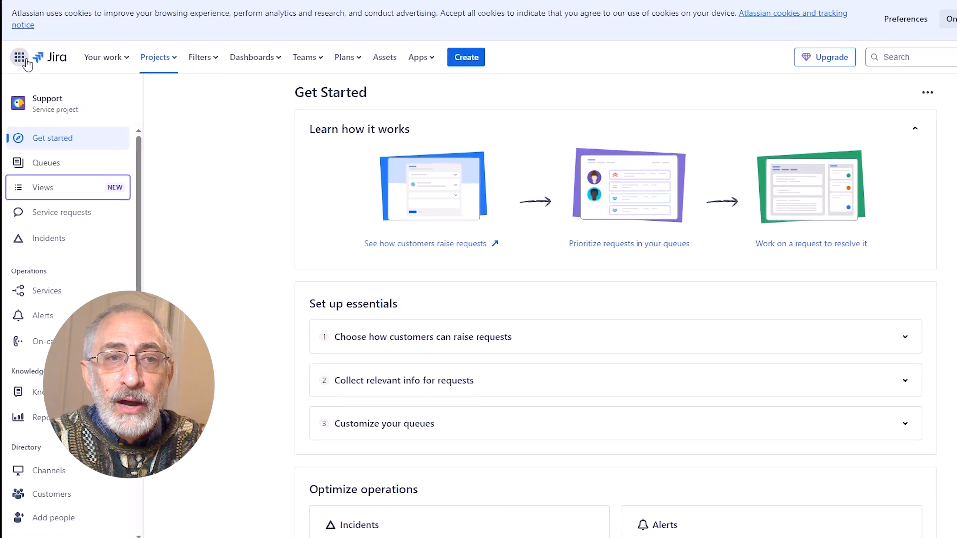
# Find the Jira Misc Workflow Extensions (JMWE) app in the Marketplace and start its free trial
pyautogui.click(410, 56)
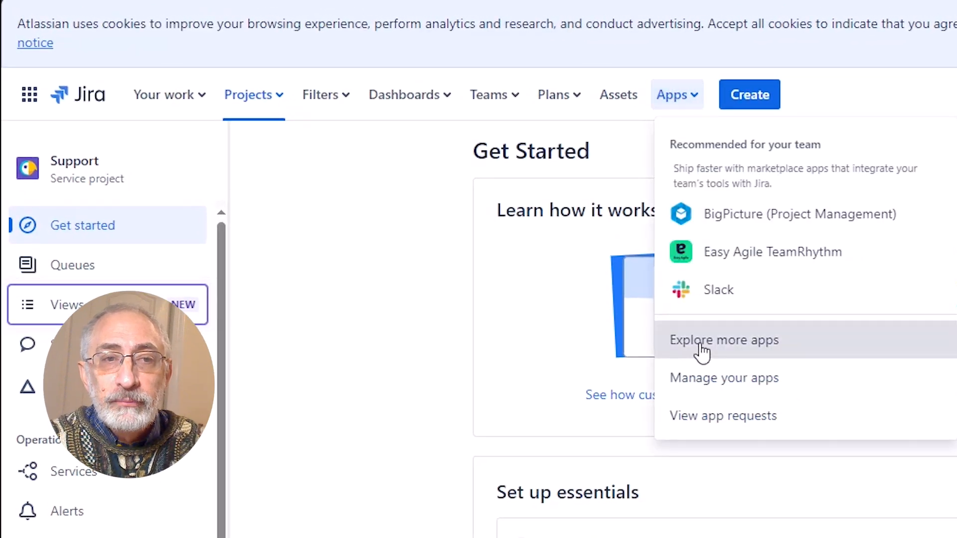
pyautogui.click(702, 351)
pyautogui.write('Jira Misc workf')
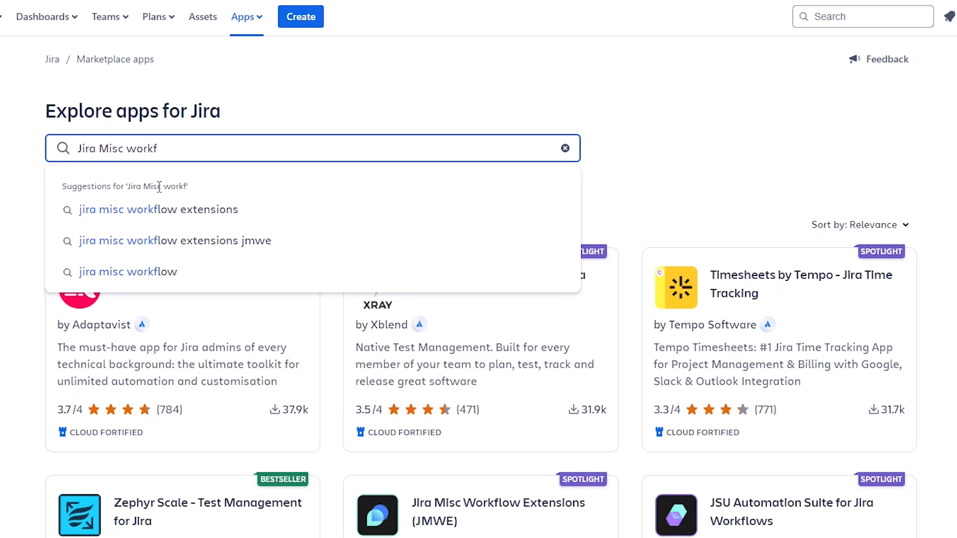
pyautogui.click(156, 210)
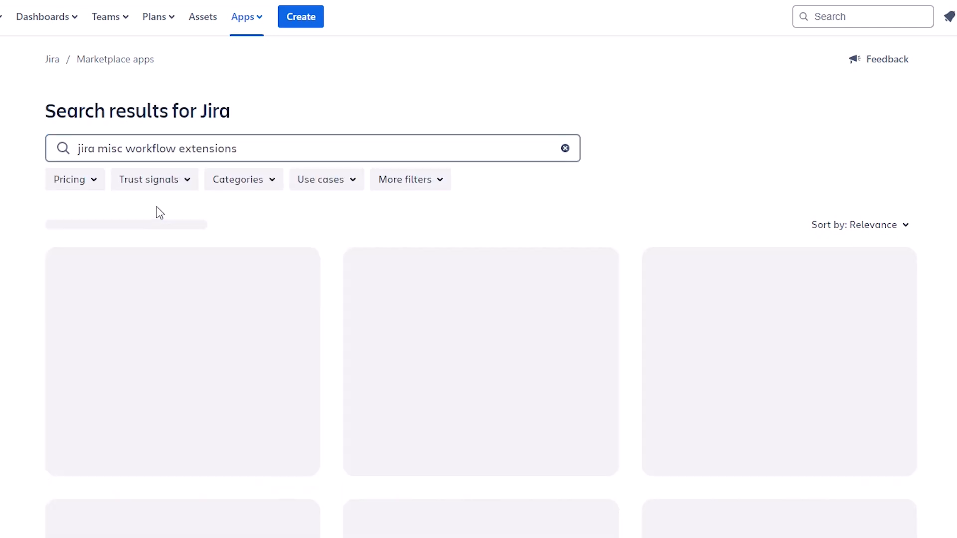
pyautogui.click(135, 305)
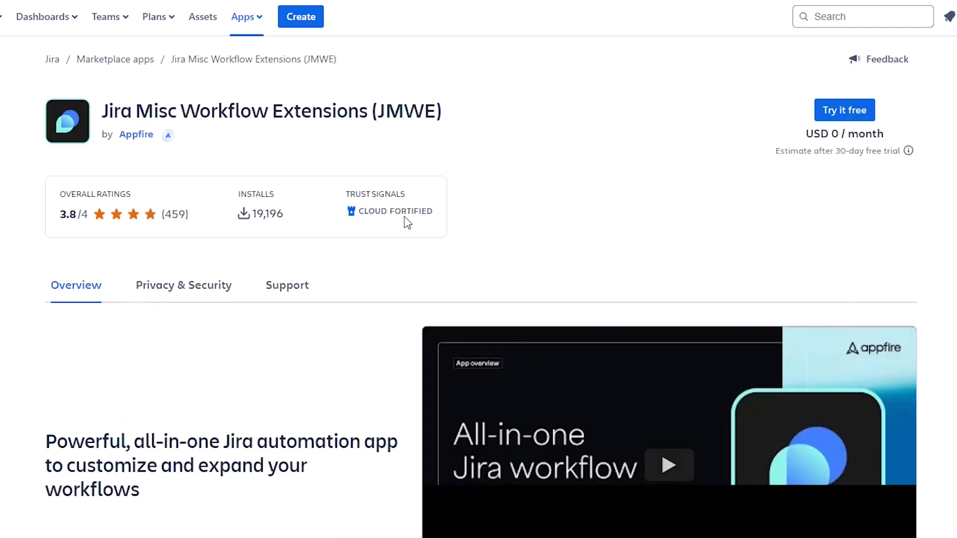
pyautogui.click(714, 162)
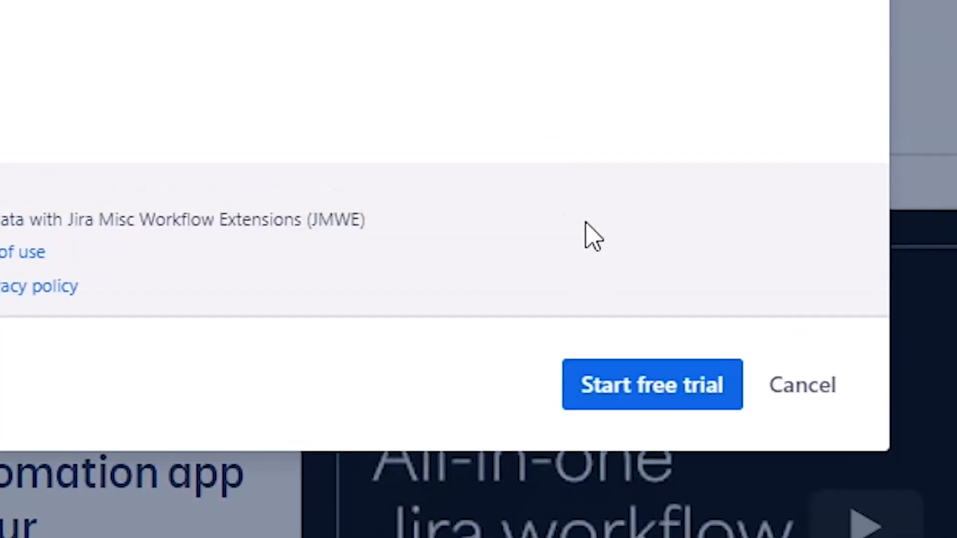
pyautogui.click(657, 387)
# Search the Marketplace apps for Xray and open Xray Test Management for Jira
pyautogui.click(168, 150)
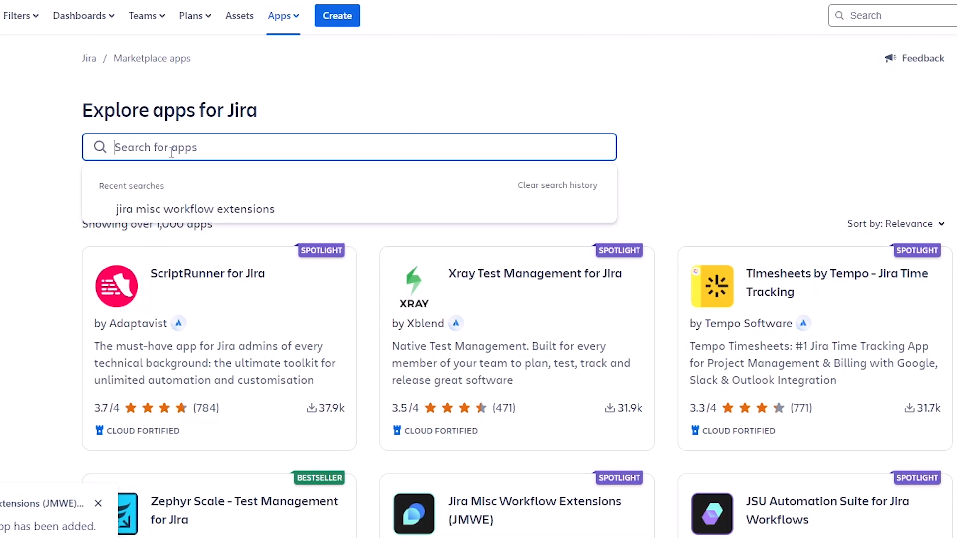
pyautogui.write('Xray')
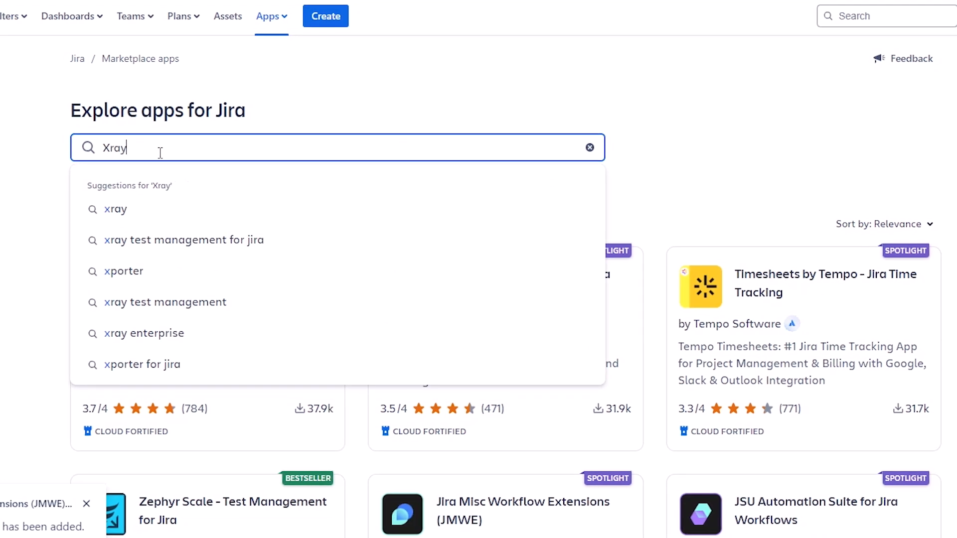
pyautogui.click(124, 216)
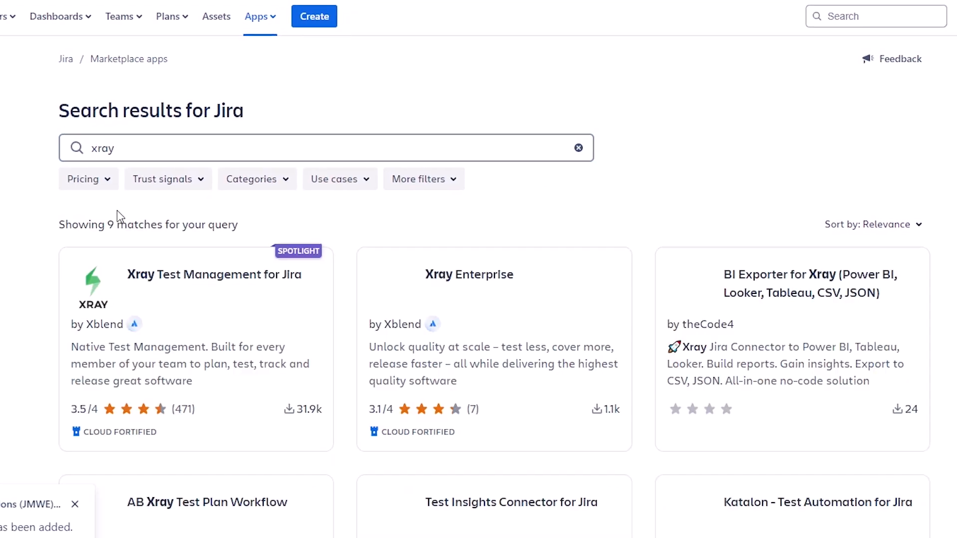
pyautogui.click(198, 288)
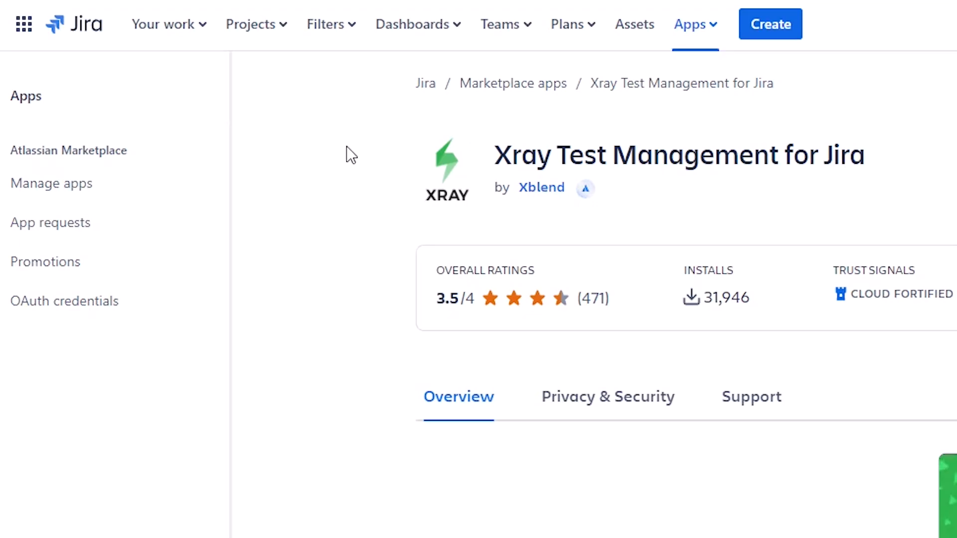
# Return to Atlassian Administration and open the billing page of the CompanyNameSite organization
pyautogui.click(23, 25)
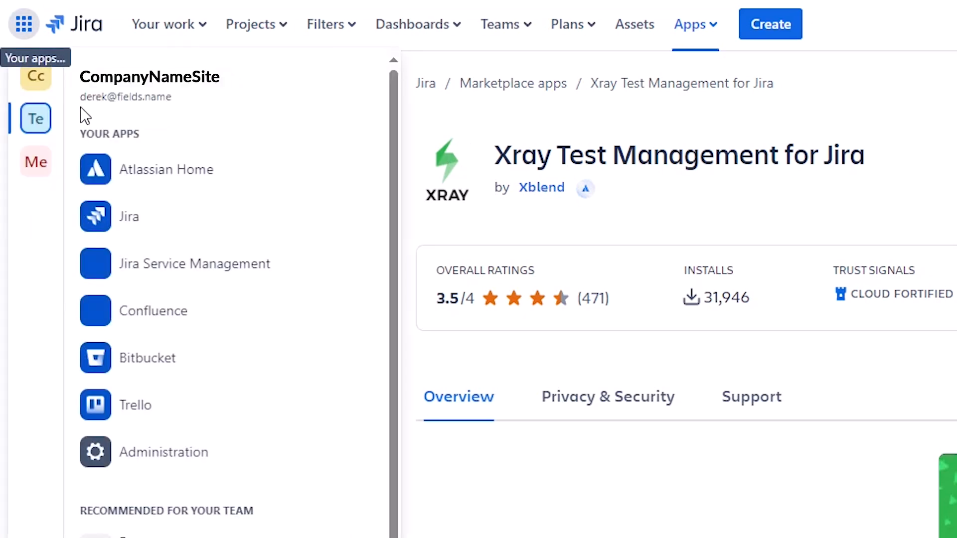
pyautogui.click(140, 454)
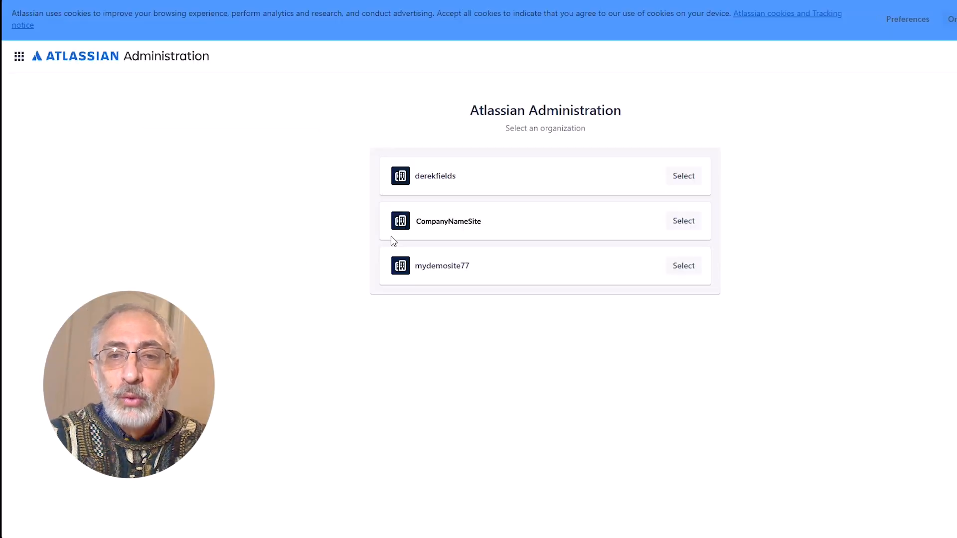
pyautogui.click(684, 223)
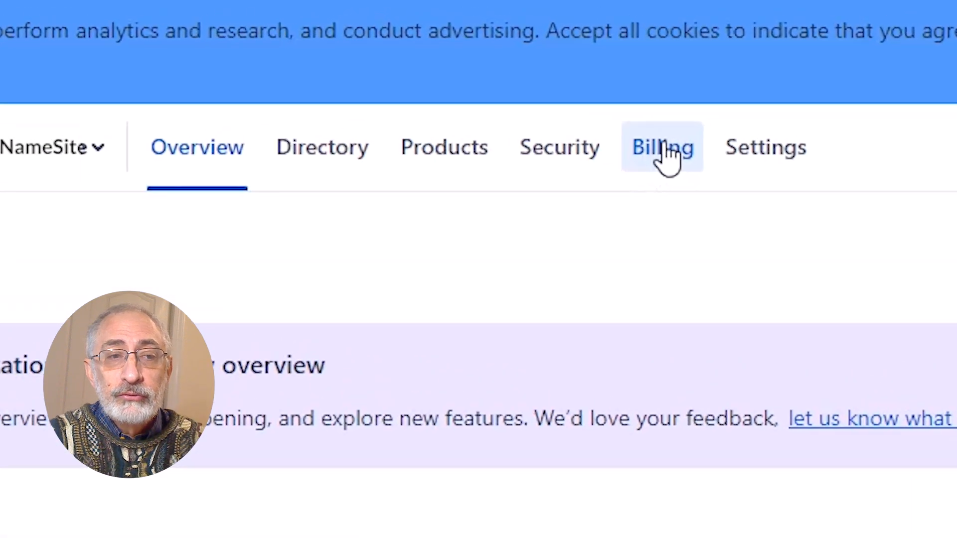
pyautogui.click(681, 154)
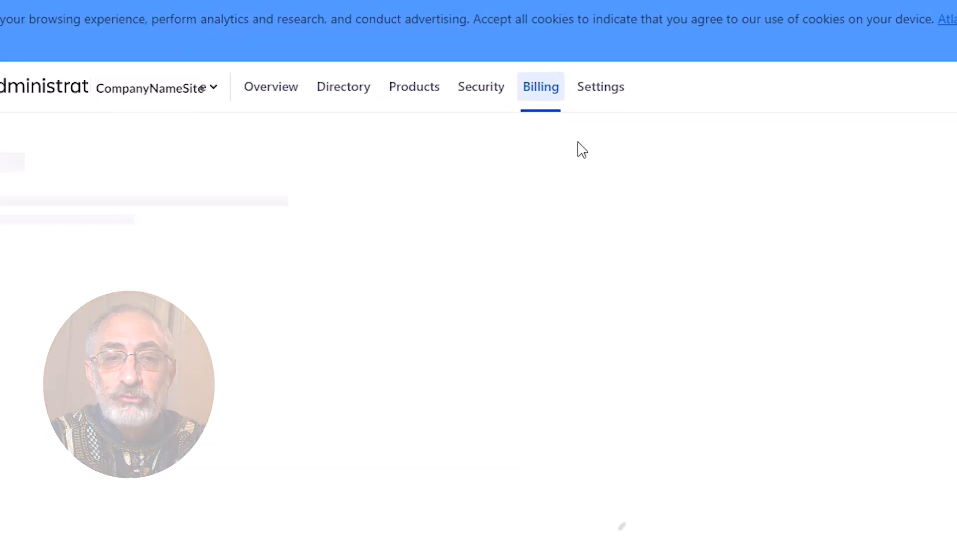